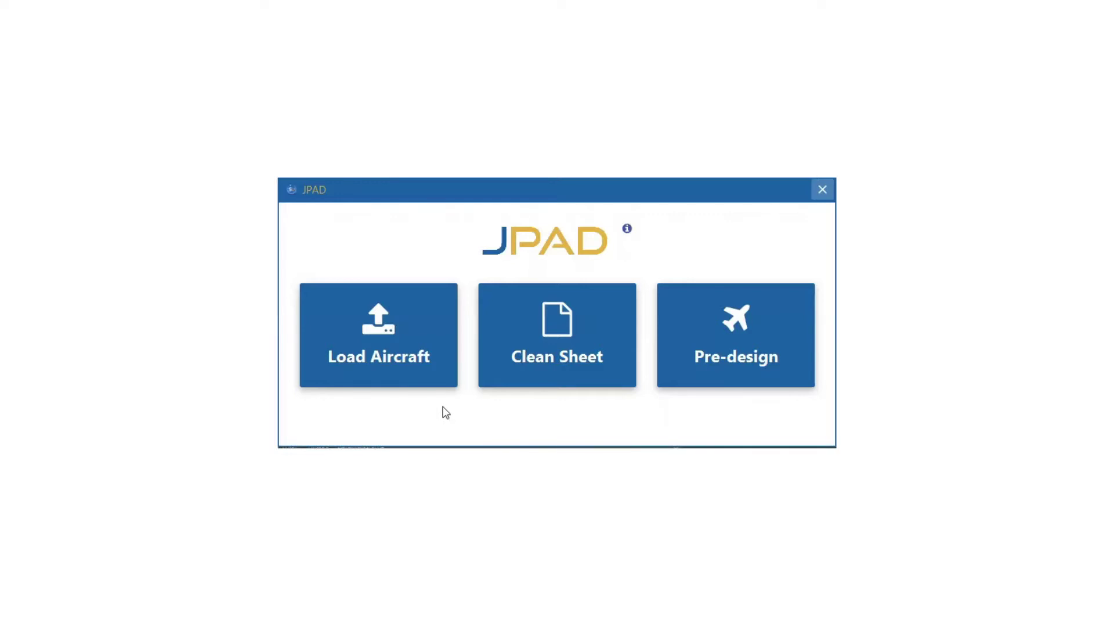
Load the A220-300 aircraft from its JPAD XML file in the Template_Aircraft folder and open it in the Aircraft Manager.
click(416, 361)
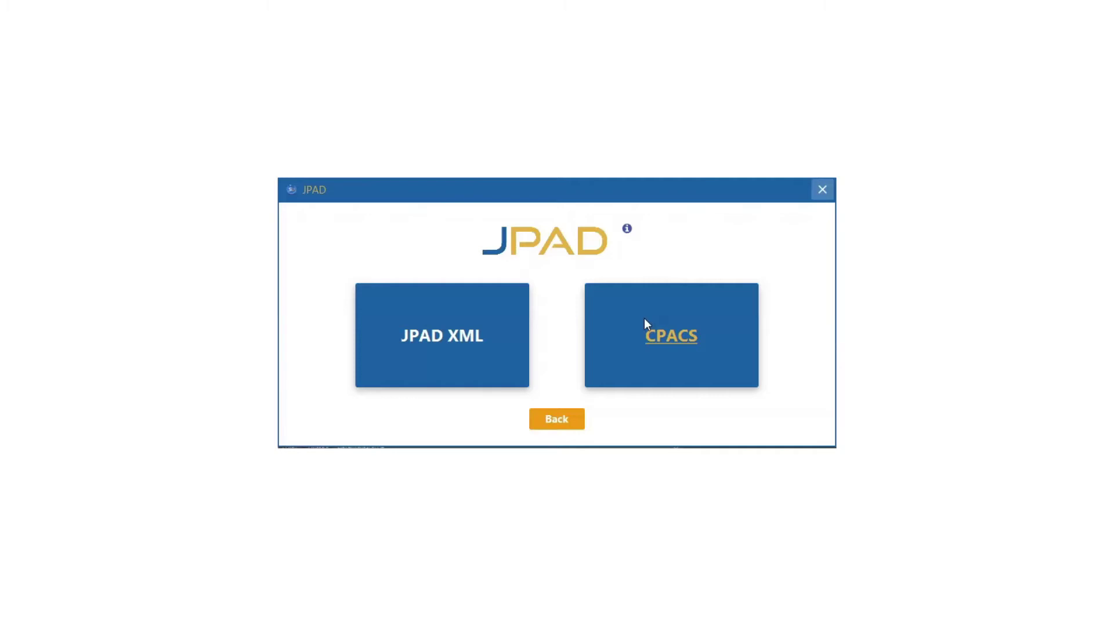
click(460, 336)
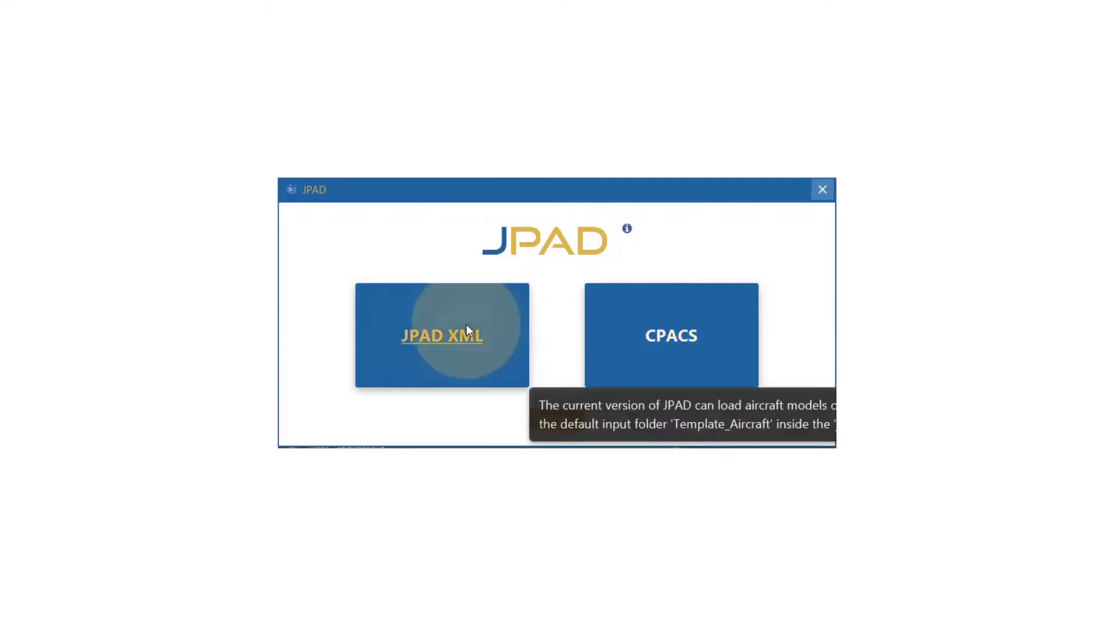
click(755, 279)
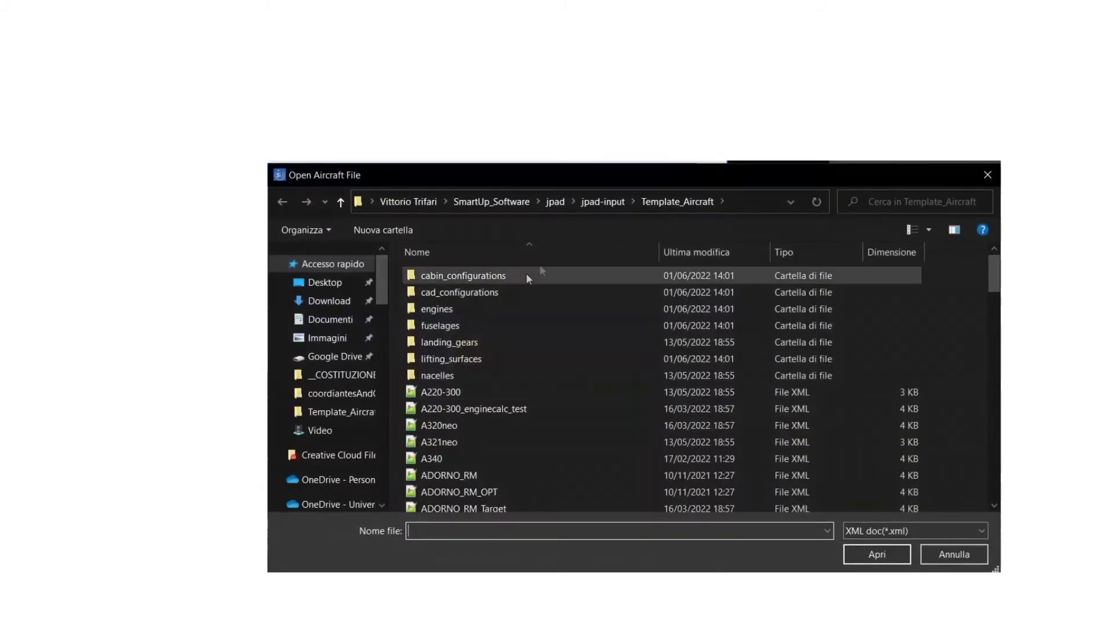
click(481, 392)
double_click(482, 385)
click(760, 342)
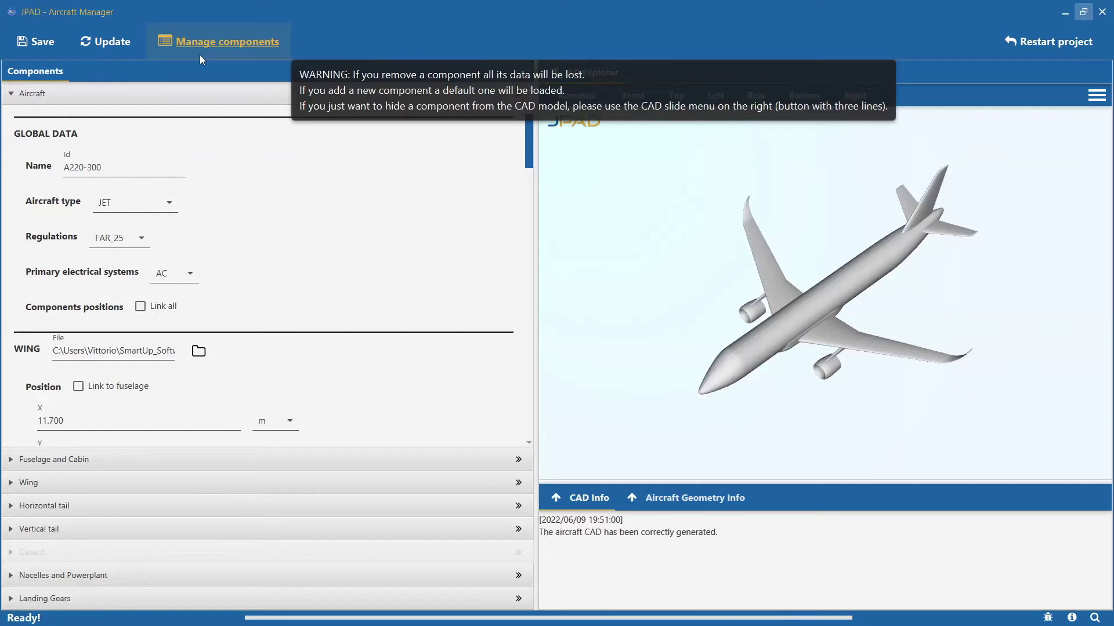
Try toggling the Fuselage and Cabin, Wing and Canard components off and on, and cancel the component changes.
click(1045, 40)
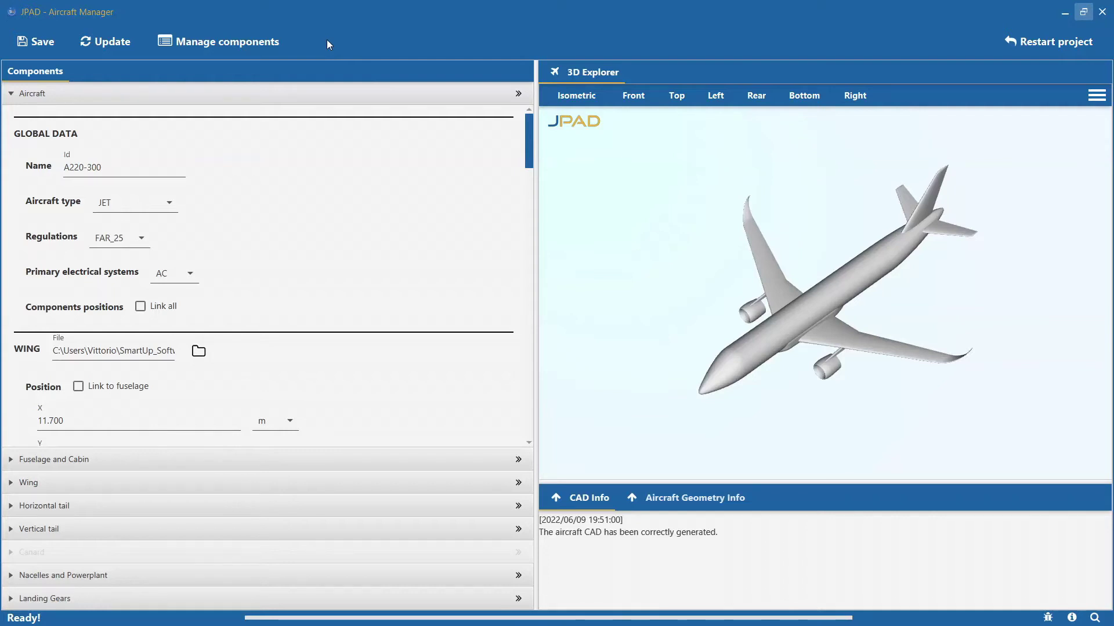
click(237, 45)
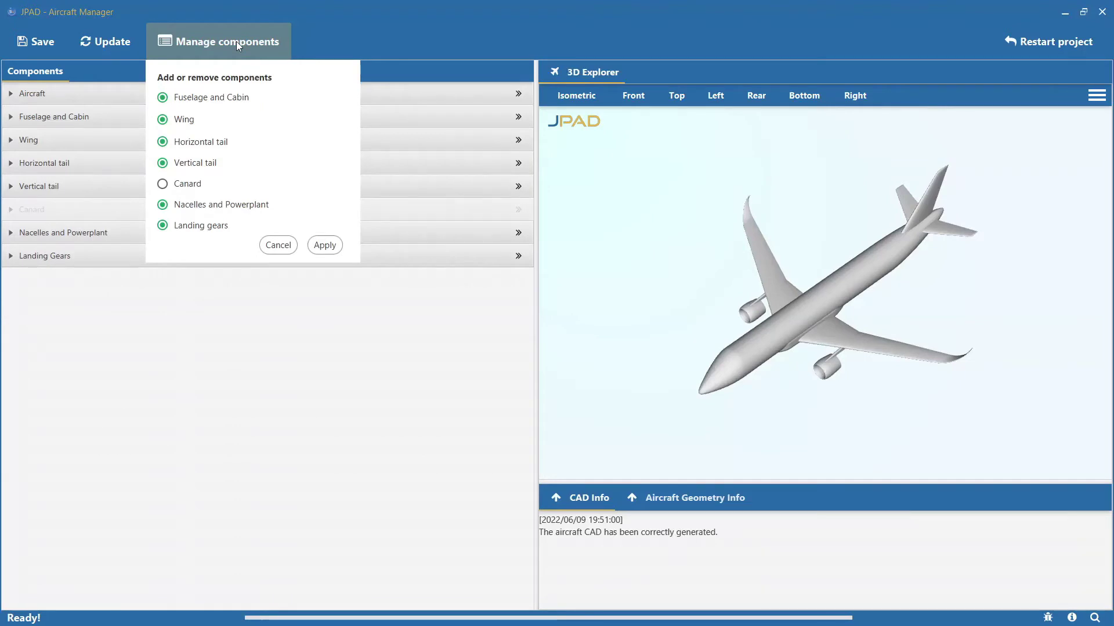
click(217, 98)
click(185, 123)
click(185, 187)
click(186, 187)
click(183, 123)
click(190, 104)
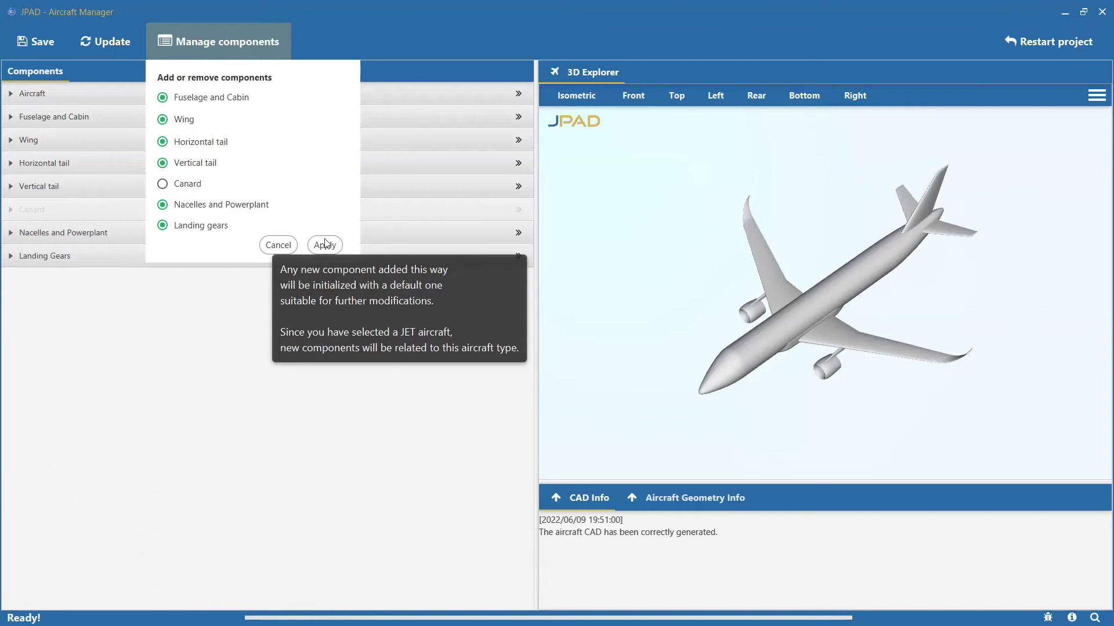
click(288, 245)
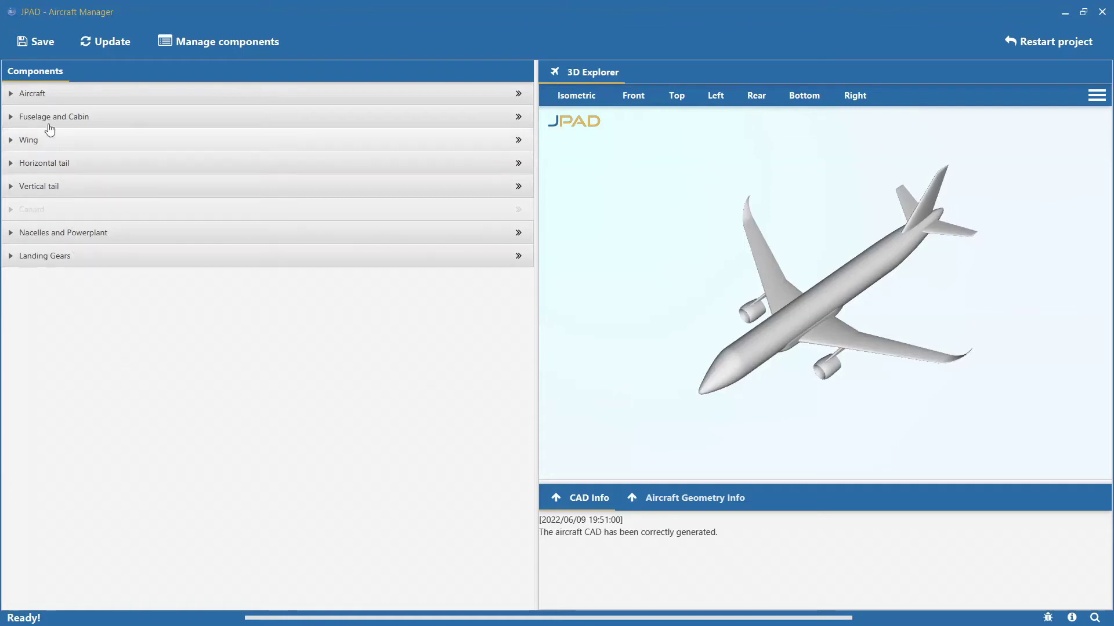
Examine the input data of the Aircraft, Fuselage and Cabin, and Wing components, and collapse the sections.
click(46, 99)
click(46, 100)
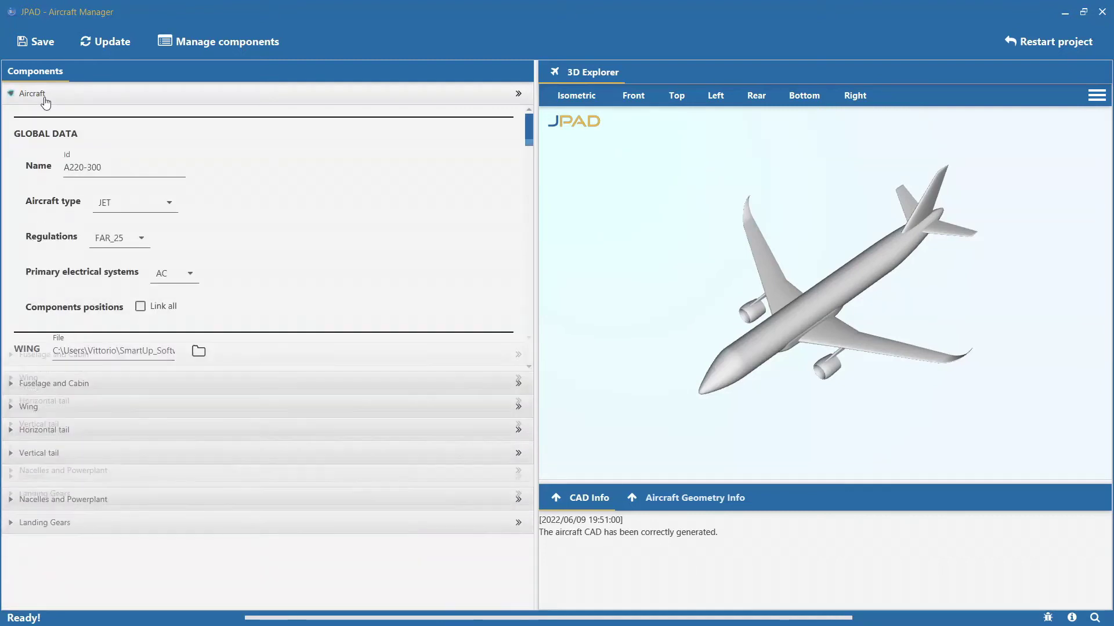
click(46, 116)
click(46, 118)
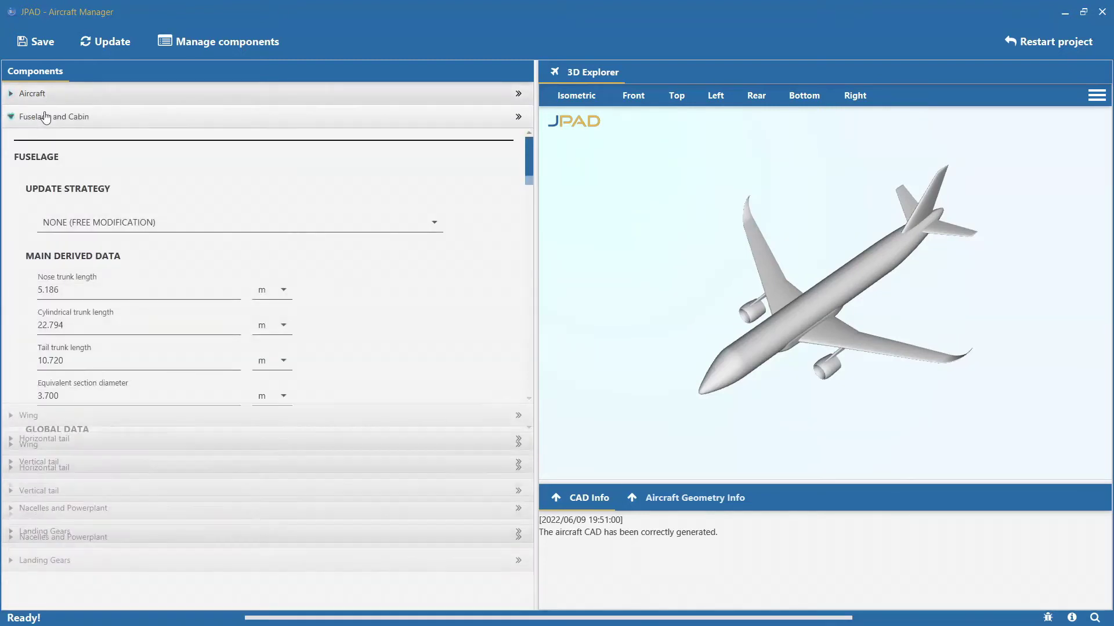
click(46, 138)
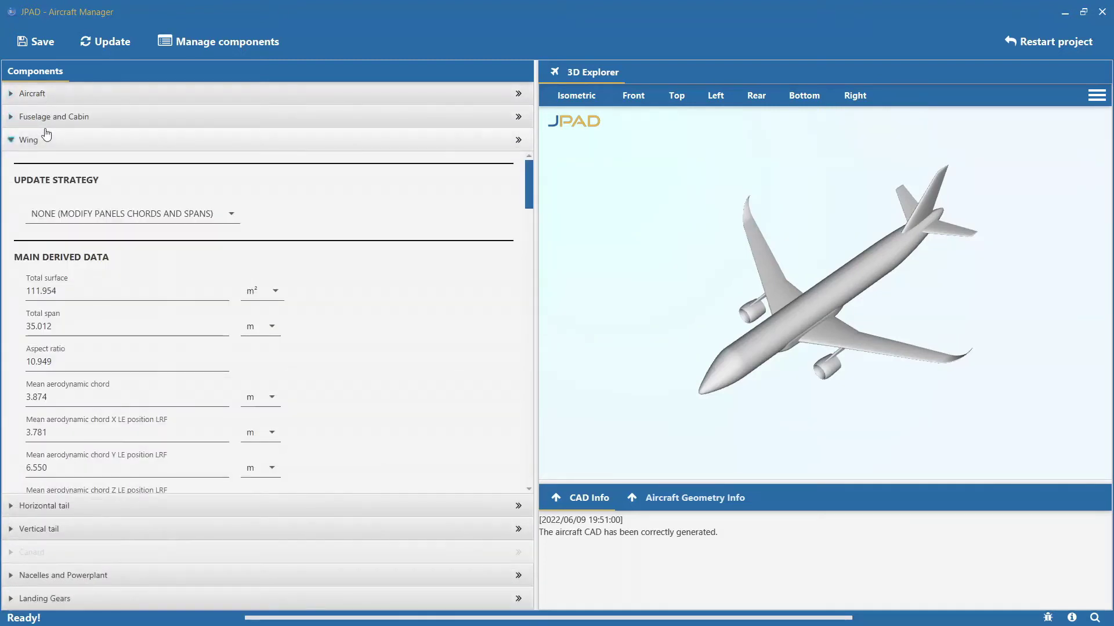
click(46, 134)
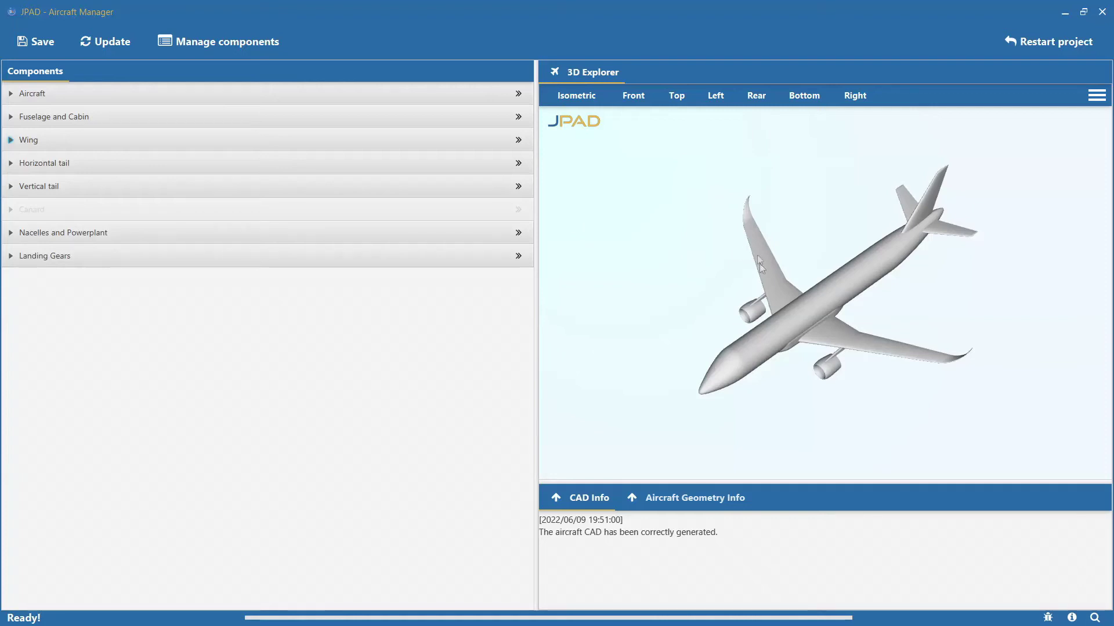
Rotate and zoom the 3D aircraft model, and reset it to the isometric view.
drag(838, 333, 806, 226)
scroll(913, 302, up, 4)
scroll(911, 300, down, 1)
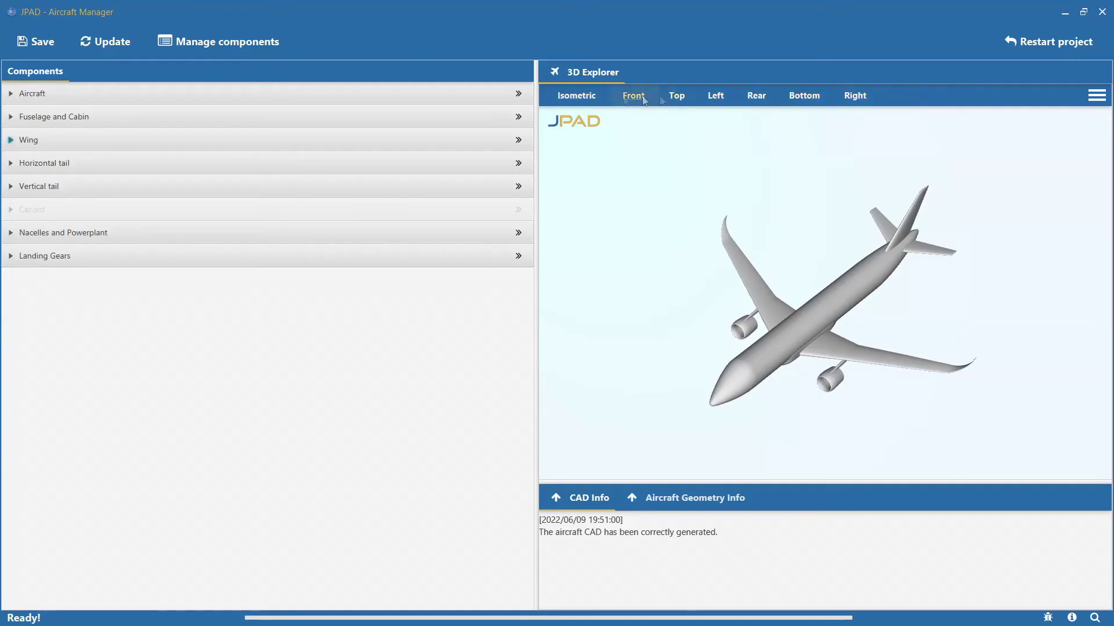
click(568, 98)
View the aircraft model from the front, top, left, rear, bottom and right, and return to the isometric view.
click(631, 96)
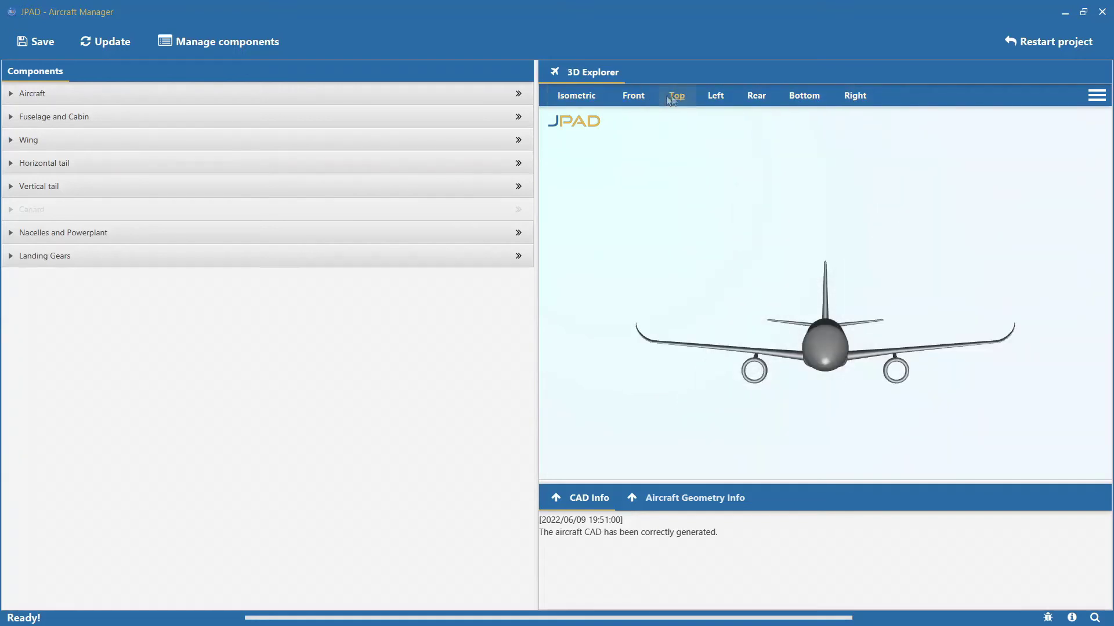
click(690, 97)
click(715, 97)
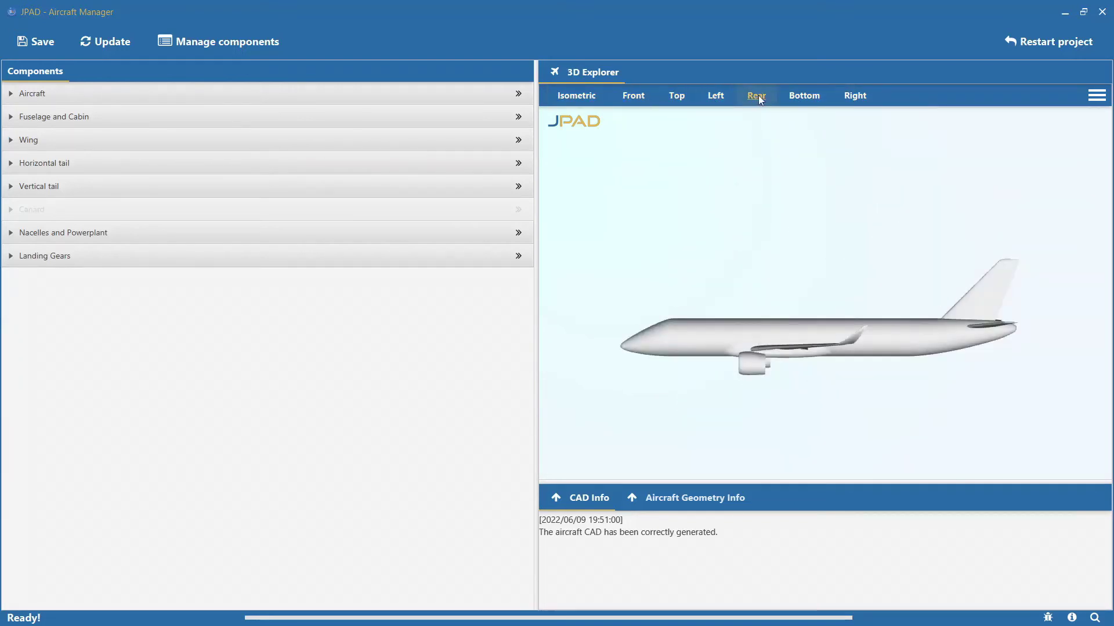
click(761, 96)
click(801, 97)
click(852, 96)
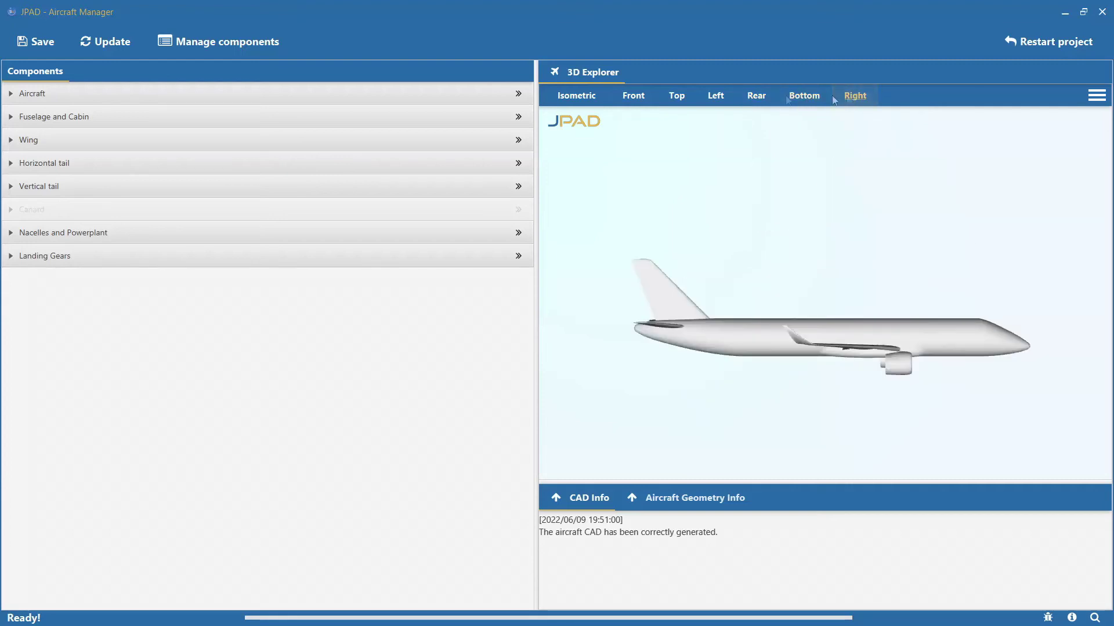
click(576, 97)
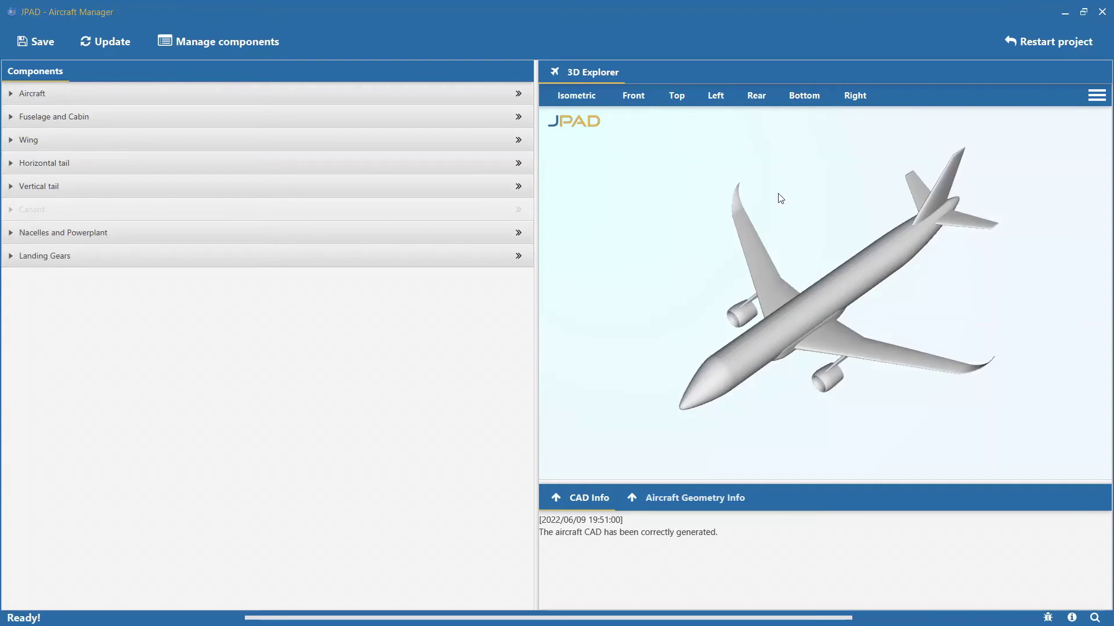
Look through the CAD generation settings for the fuselage, wing and remaining components, and close them without changes.
click(1096, 97)
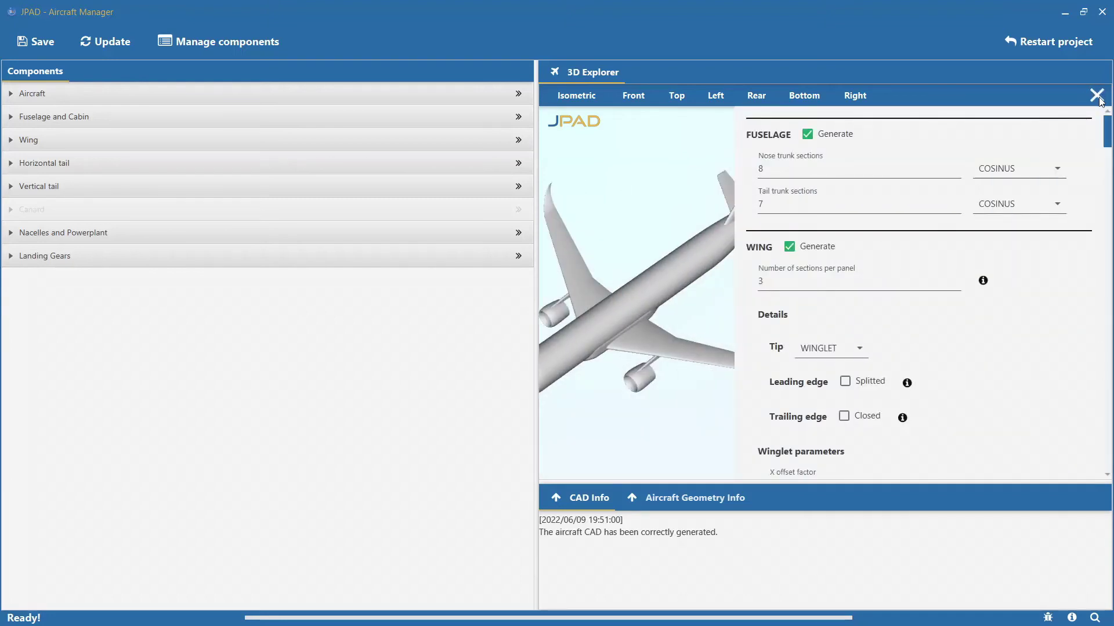
scroll(1022, 190, down, 5)
scroll(1024, 196, down, 5)
scroll(1024, 196, up, 3)
scroll(1023, 195, up, 7)
click(1096, 97)
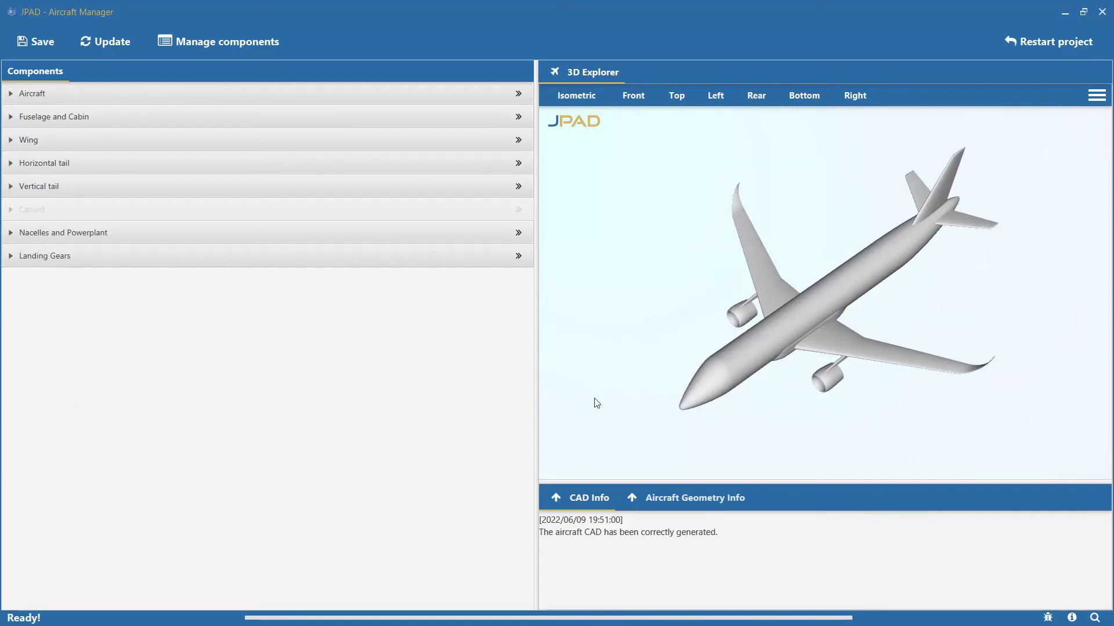
Expand the message area, check both the CAD and aircraft geometry information, and collapse it again.
click(556, 499)
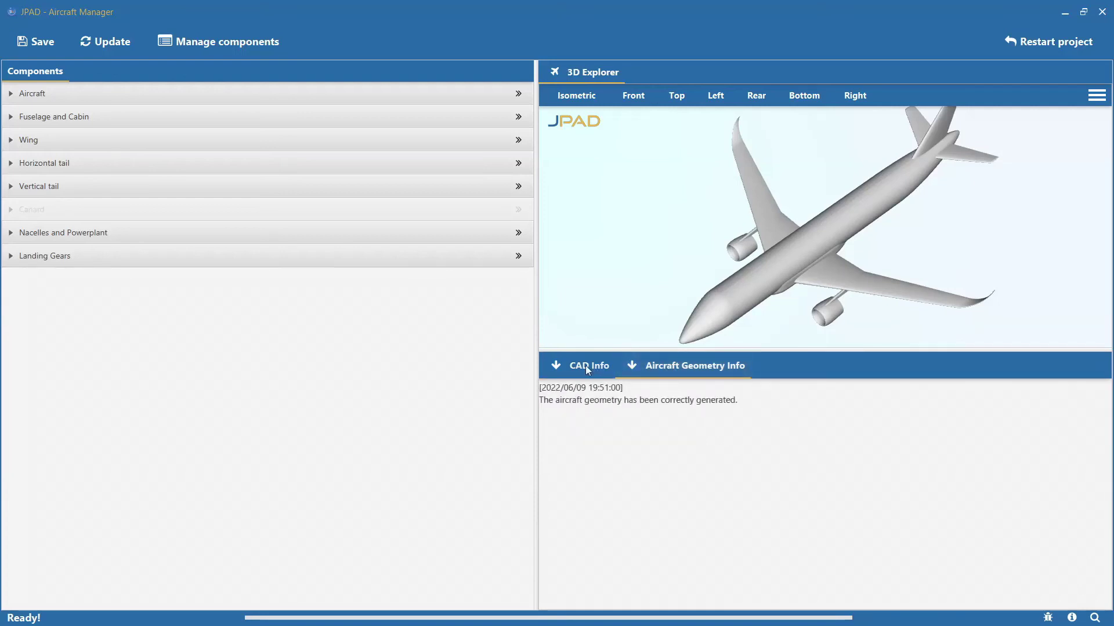
click(680, 370)
click(582, 364)
click(668, 369)
click(628, 368)
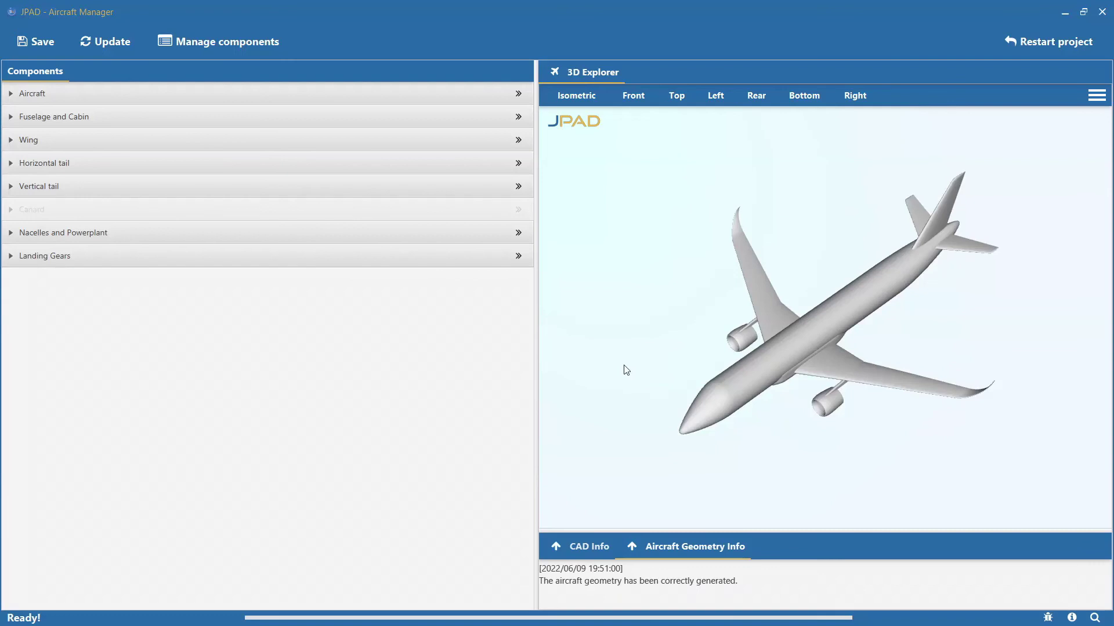